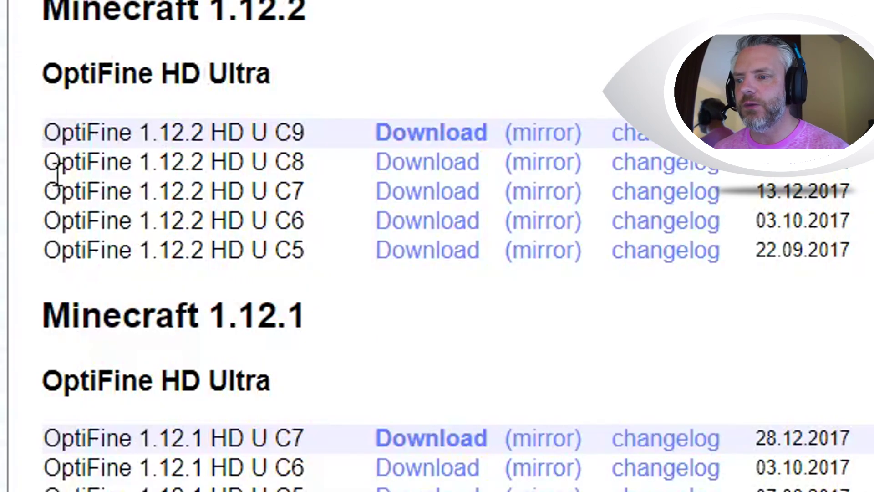
Download OptiFine_1.12.2_HD_U_C9.jar from the OptiFine site, keep the file despite the browser warning, and place it on the desktop.
{"action": "left_click", "coordinate": [434, 132]}
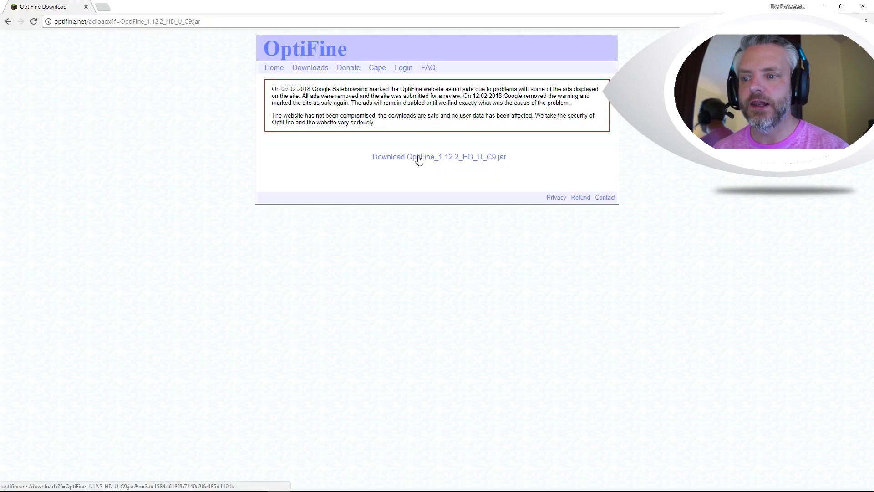
{"action": "left_click", "coordinate": [418, 158]}
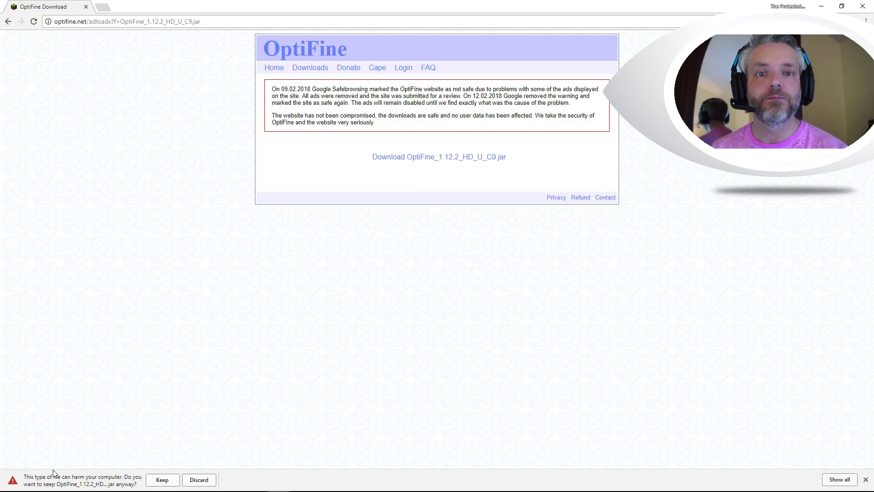
{"action": "left_click", "coordinate": [162, 479]}
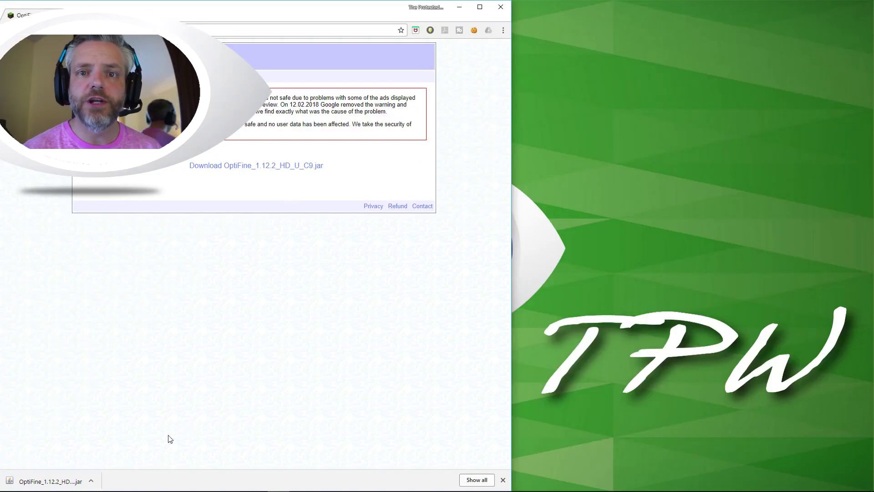
{"action": "left_click_drag", "start_coordinate": [37, 480], "coordinate": [715, 121]}
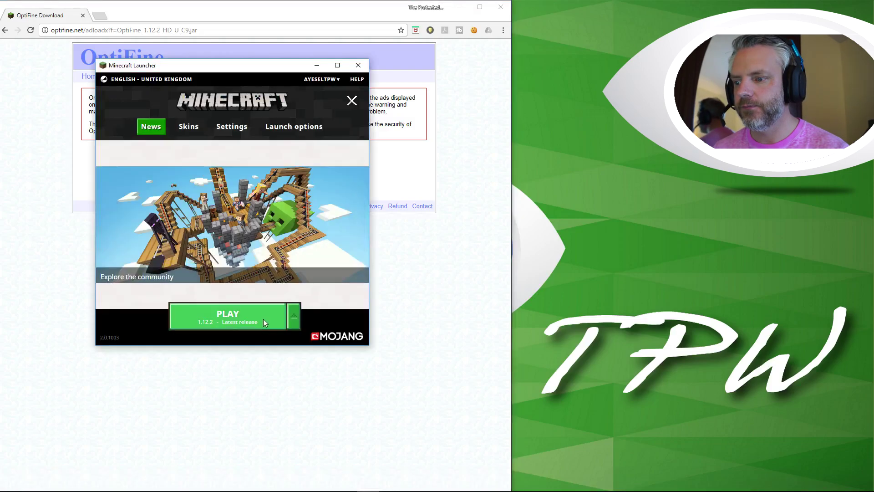
Start the latest release 1.12.2 from the Minecraft Launcher, and install OptiFine by opening the desktop jar with Java(TM) Platform SE binary.
{"action": "left_click", "coordinate": [263, 320]}
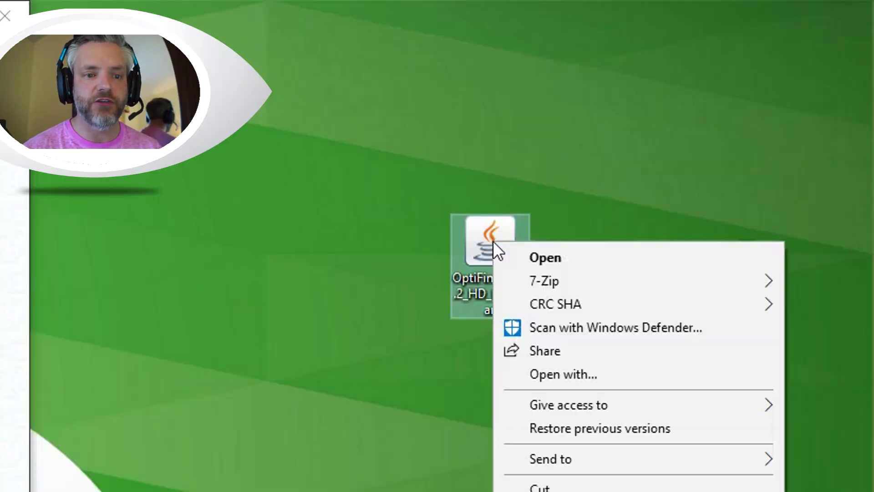
{"action": "left_click", "coordinate": [642, 372]}
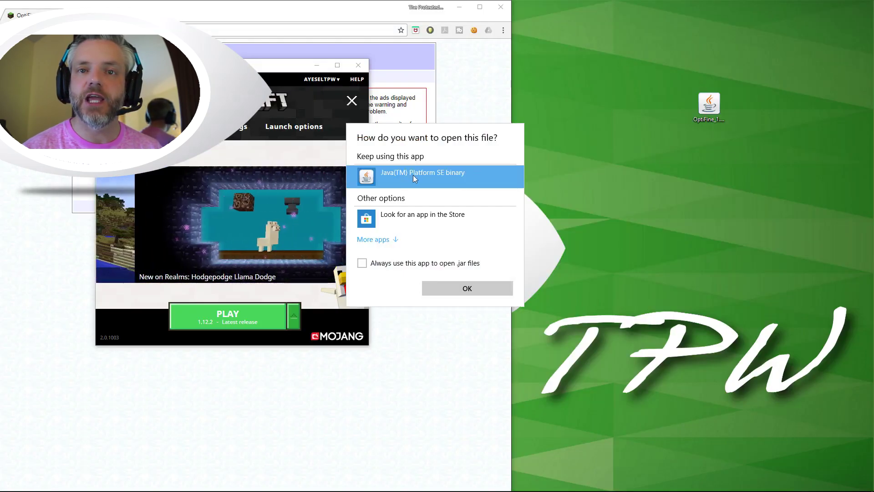
{"action": "left_click", "coordinate": [466, 289]}
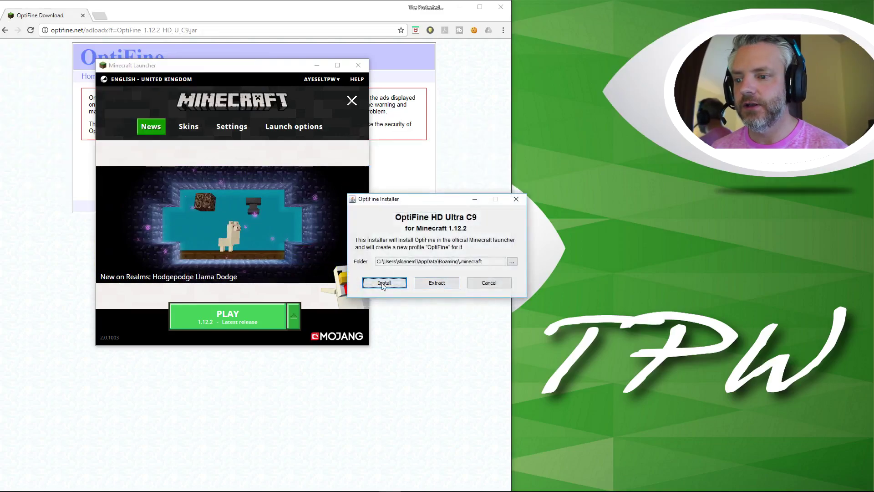
{"action": "left_click", "coordinate": [384, 283]}
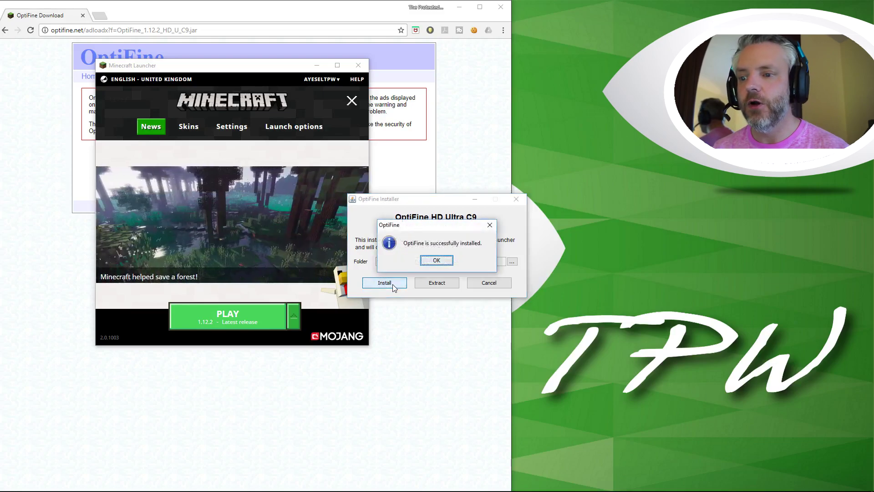
{"action": "left_click", "coordinate": [437, 261]}
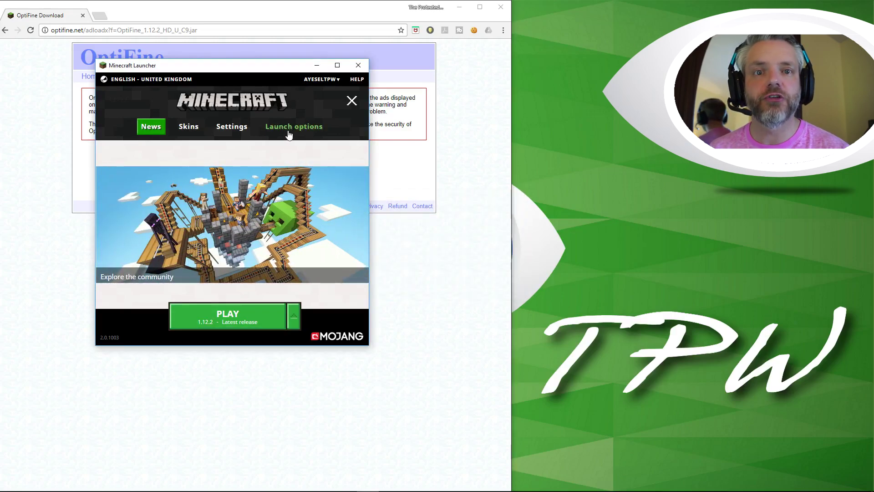
Add a new launch configuration in the Minecraft Launcher that uses version release 1.12.2-OptiFine_HD_U_C9.
{"action": "left_click", "coordinate": [288, 132]}
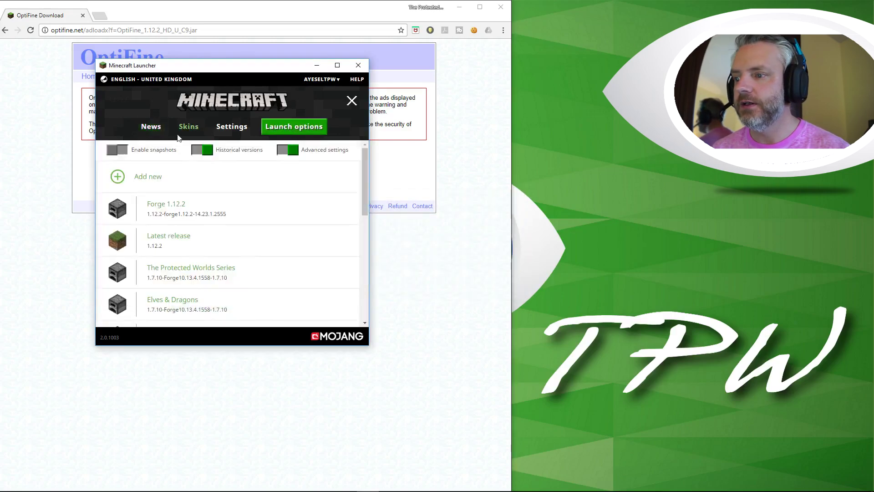
{"action": "left_click", "coordinate": [142, 178]}
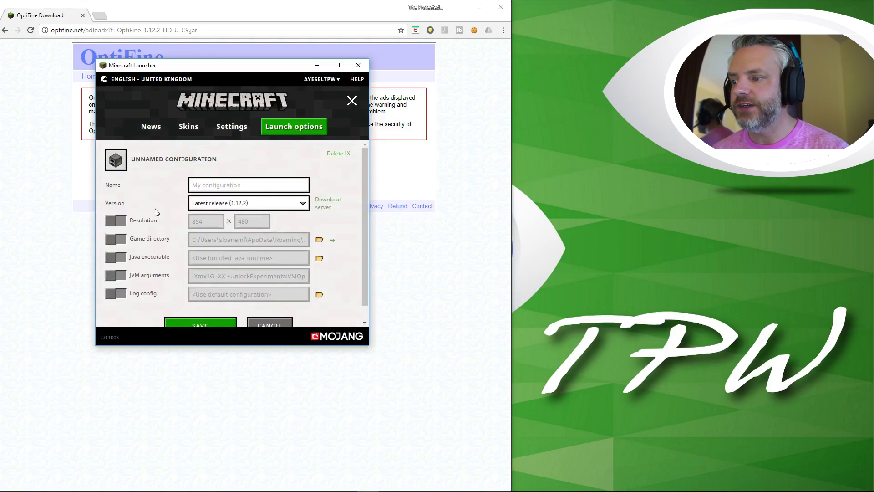
{"action": "left_click", "coordinate": [267, 203]}
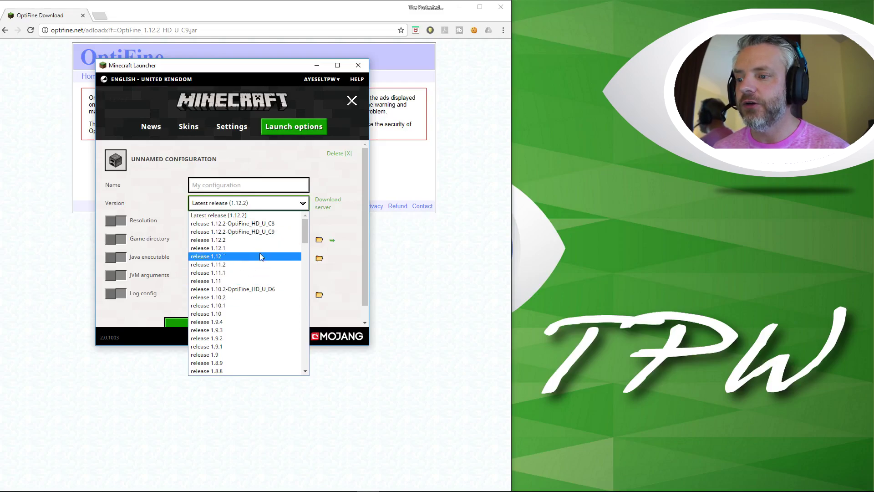
{"action": "scroll", "coordinate": [302, 246], "scroll_direction": "down", "scroll_amount": 3}
{"action": "scroll", "coordinate": [298, 282], "scroll_direction": "up", "scroll_amount": 3}
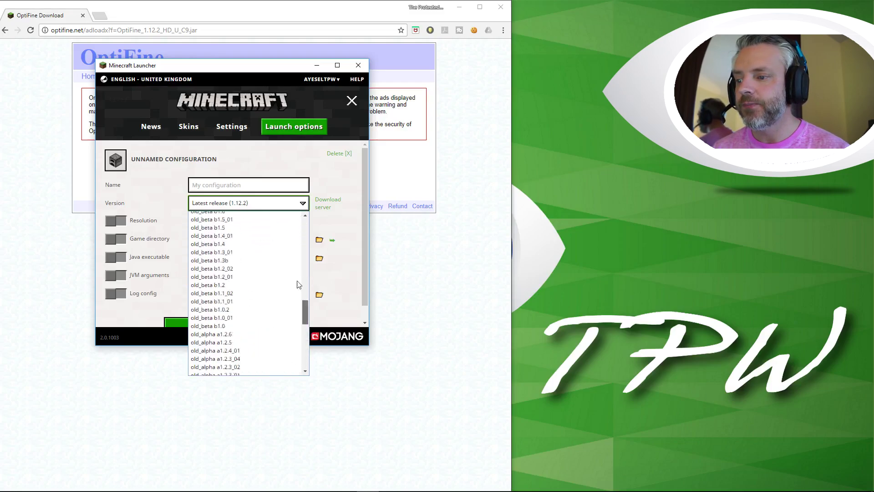
{"action": "left_click", "coordinate": [263, 233]}
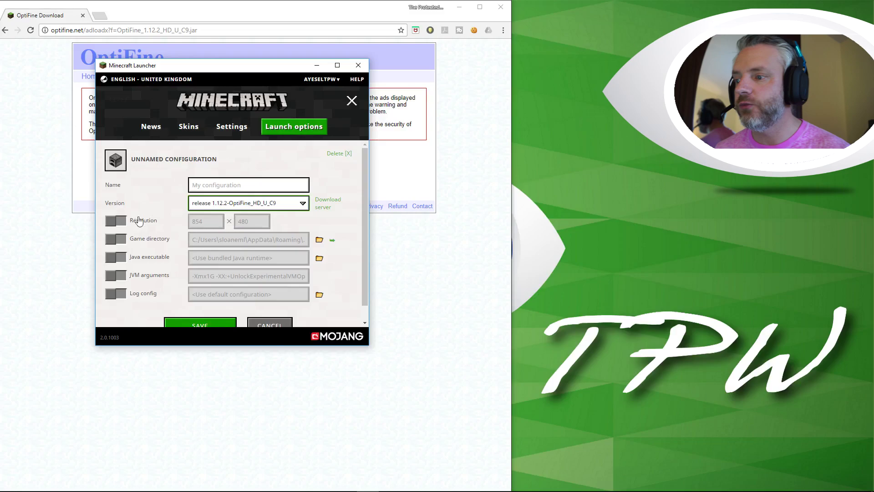
Try a custom resolution of 1920 × 1080 for the configuration and switch the resolution override off again.
{"action": "left_click", "coordinate": [110, 222]}
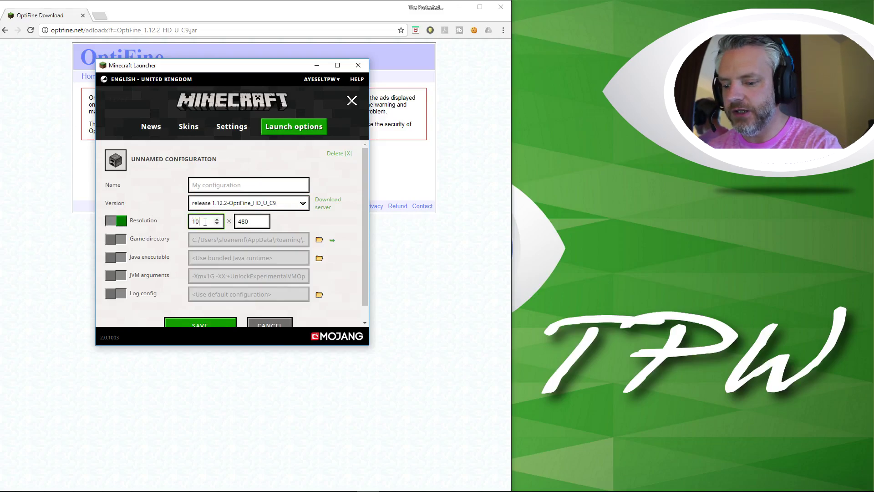
{"action": "double_click", "coordinate": [263, 223]}
{"action": "type", "text": "10"}
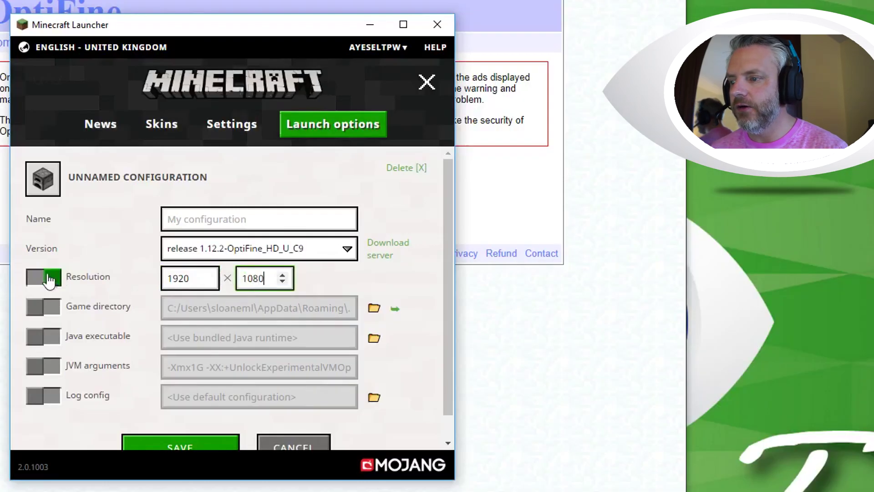
{"action": "left_click", "coordinate": [46, 278]}
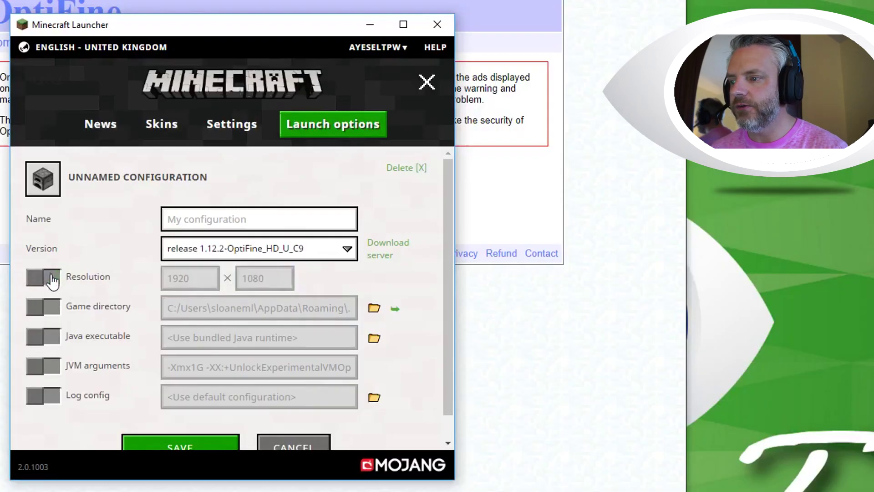
Try custom JVM arguments with the memory limit set to -Xmx8G, and switch the override off again.
{"action": "left_click", "coordinate": [40, 365]}
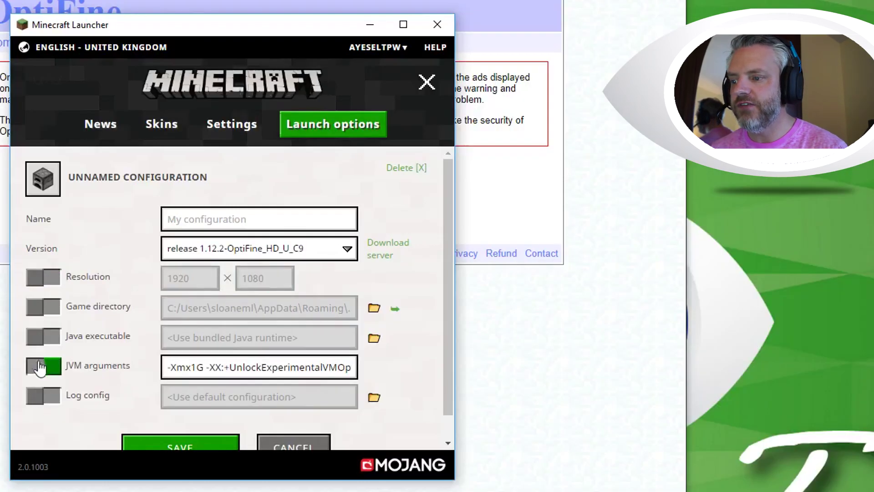
{"action": "key", "text": "BackSpace"}
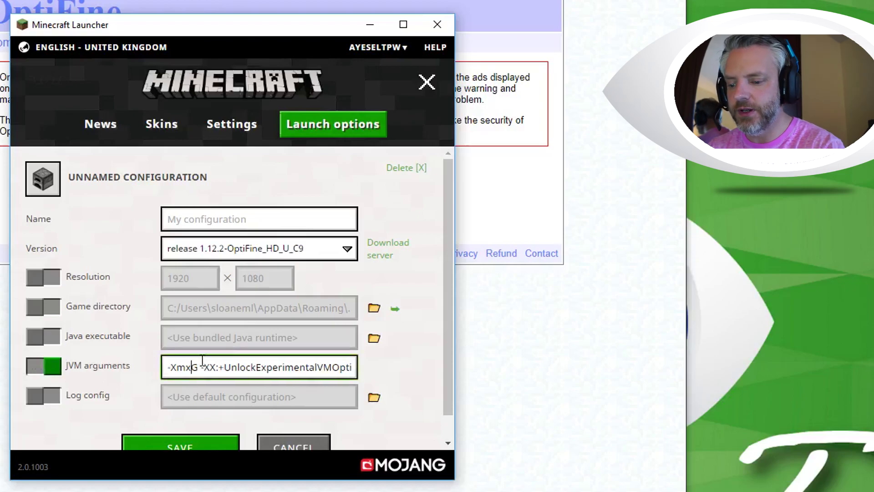
{"action": "type", "text": "8"}
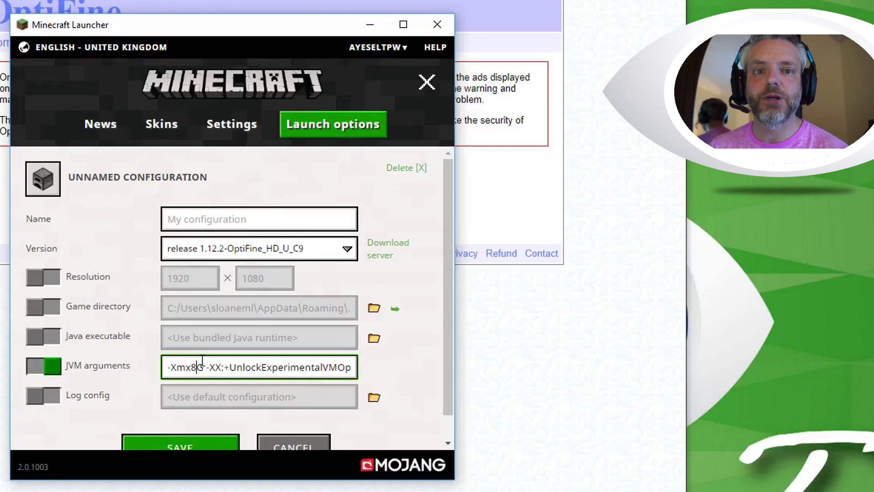
{"action": "left_click", "coordinate": [53, 369]}
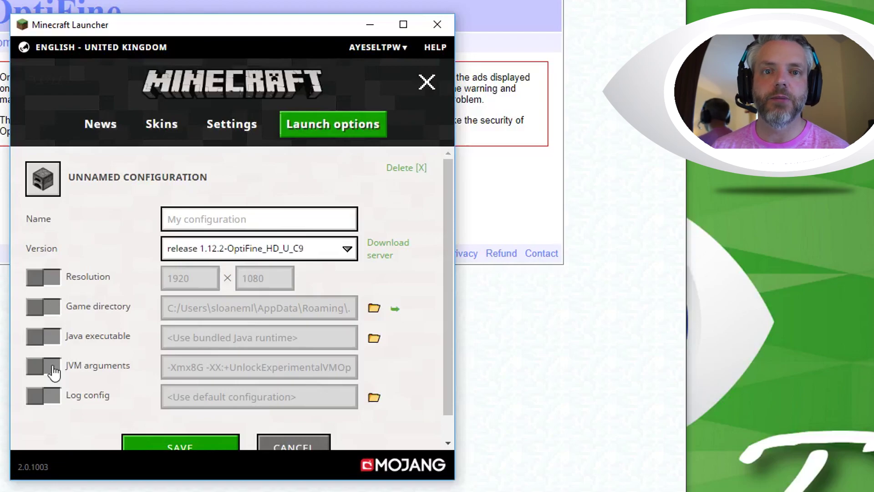
Name the configuration "1.12.2 Optifine" and save it.
{"action": "left_click", "coordinate": [229, 226]}
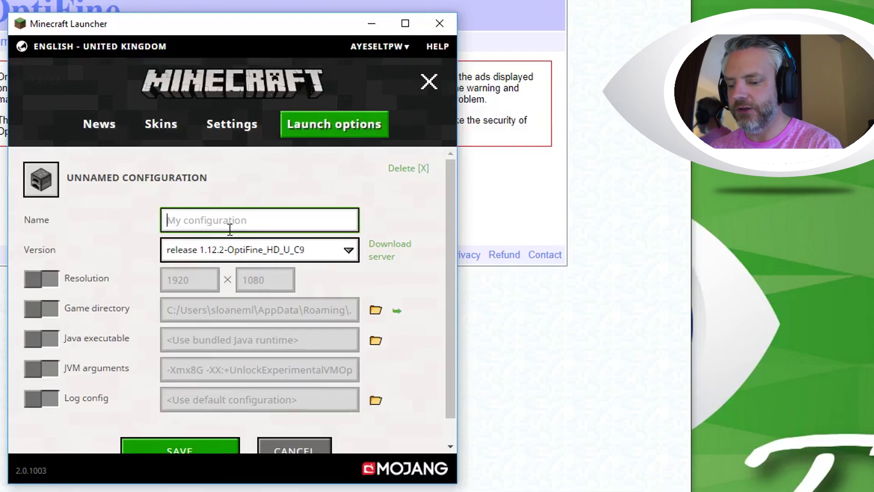
{"action": "type", "text": "Op"}
{"action": "key", "text": "BackSpace"}
{"action": "key", "text": "BackSpace"}
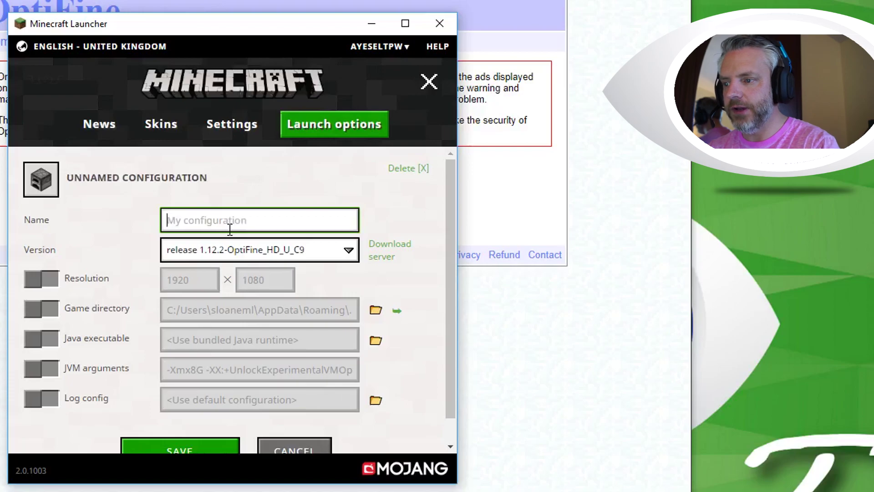
{"action": "type", "text": "Min"}
{"action": "key", "text": "BackSpace"}
{"action": "key", "text": "BackSpace"}
{"action": "key", "text": "BackSpace"}
{"action": "type", "text": "1.12.2 Optifine"}
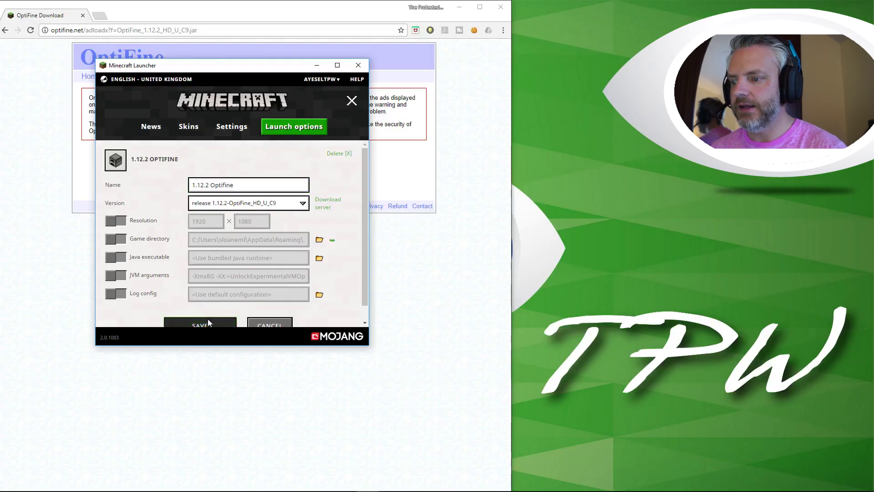
{"action": "left_click", "coordinate": [208, 322]}
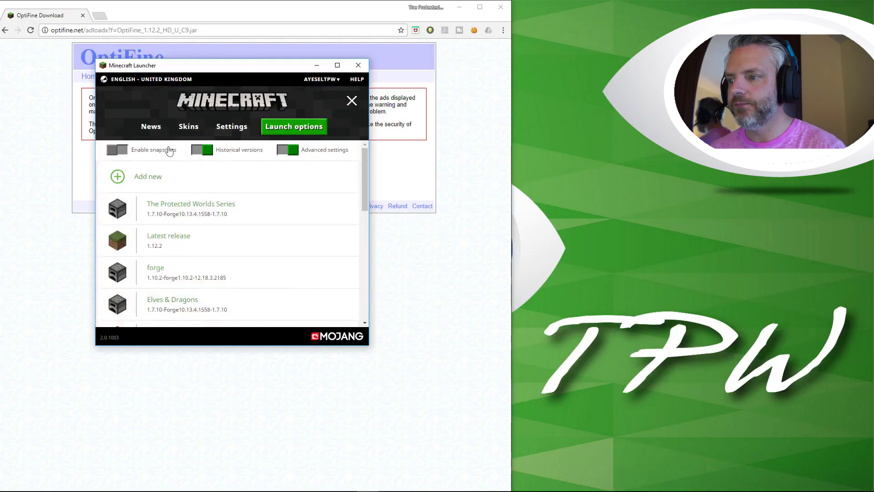
Choose the profile named OptiFine (1.12.2-OptiFine_HD_U_C9) as the one to play and launch the game.
{"action": "left_click", "coordinate": [153, 127]}
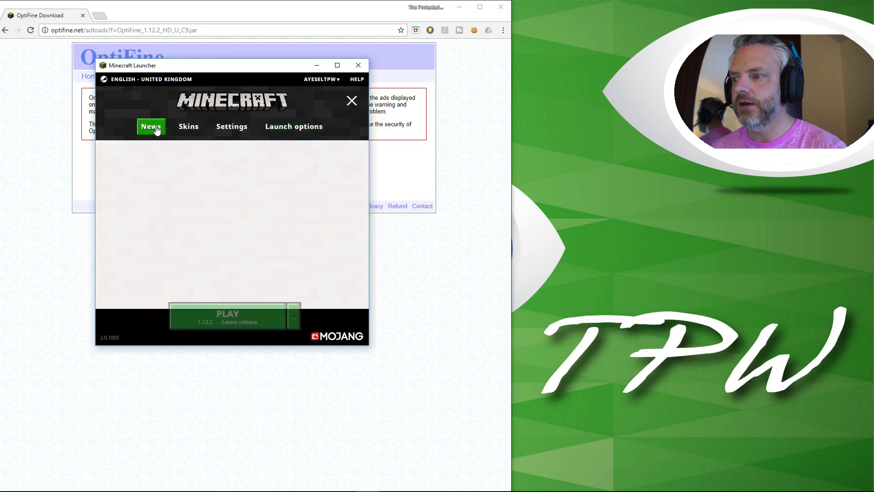
{"action": "left_click", "coordinate": [293, 315]}
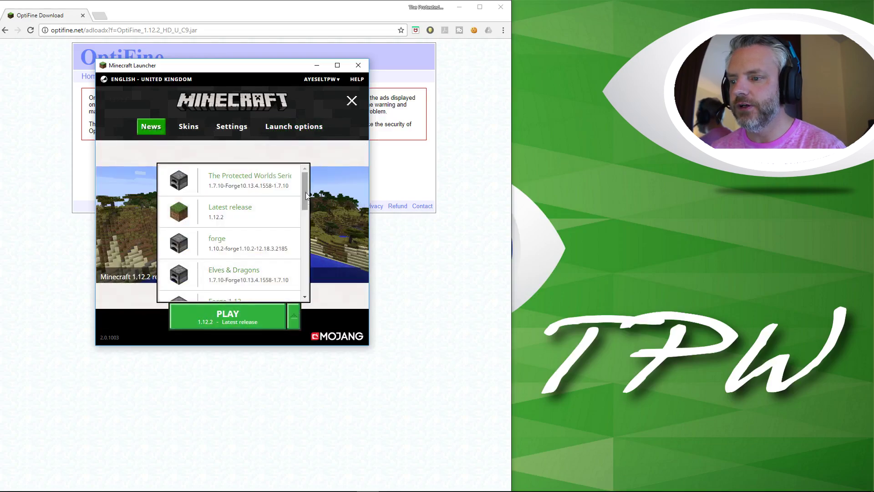
{"action": "left_click_drag", "start_coordinate": [302, 179], "coordinate": [309, 257]}
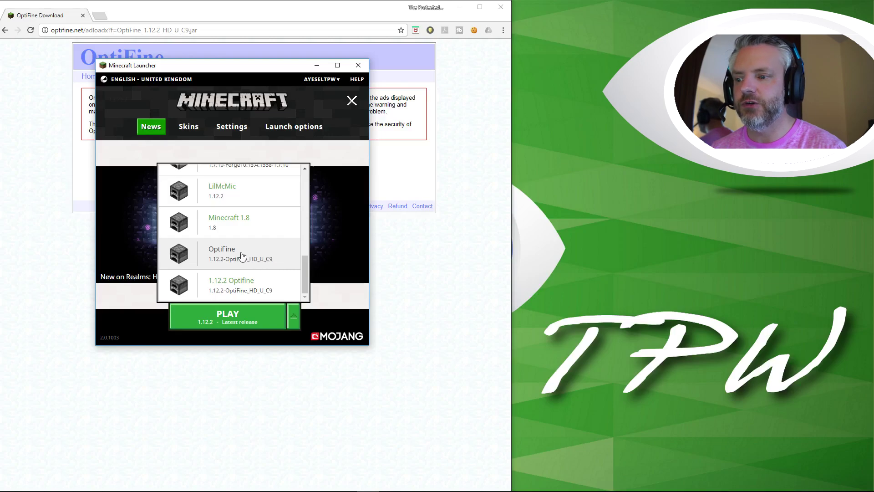
{"action": "left_click", "coordinate": [242, 255]}
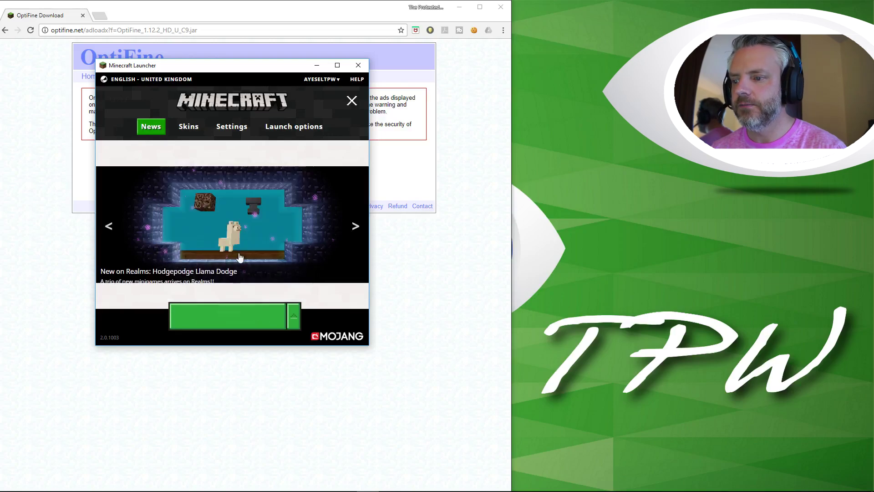
{"action": "left_click", "coordinate": [250, 315]}
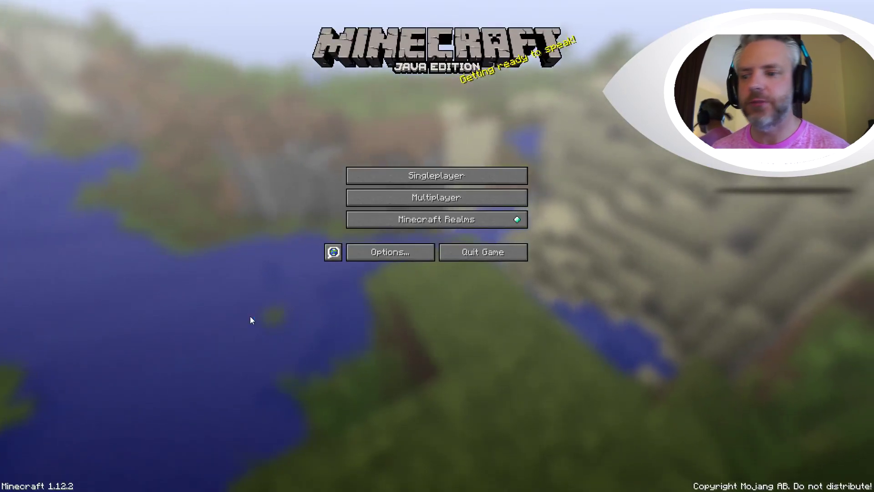
Open the game's Video Settings to view the OptiFine options.
{"action": "left_click", "coordinate": [389, 258]}
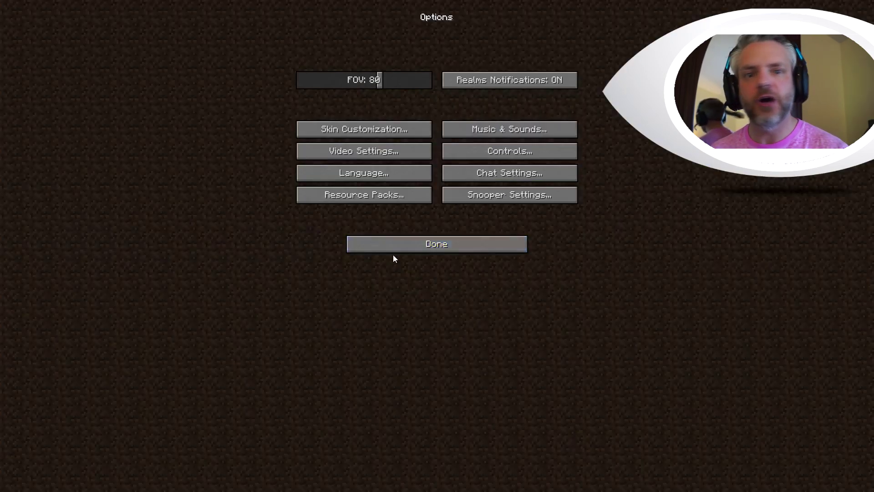
{"action": "left_click", "coordinate": [361, 152]}
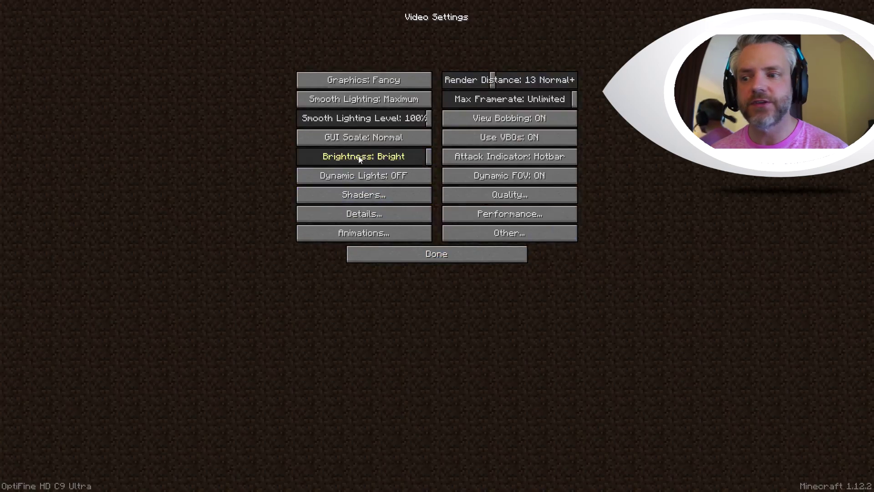